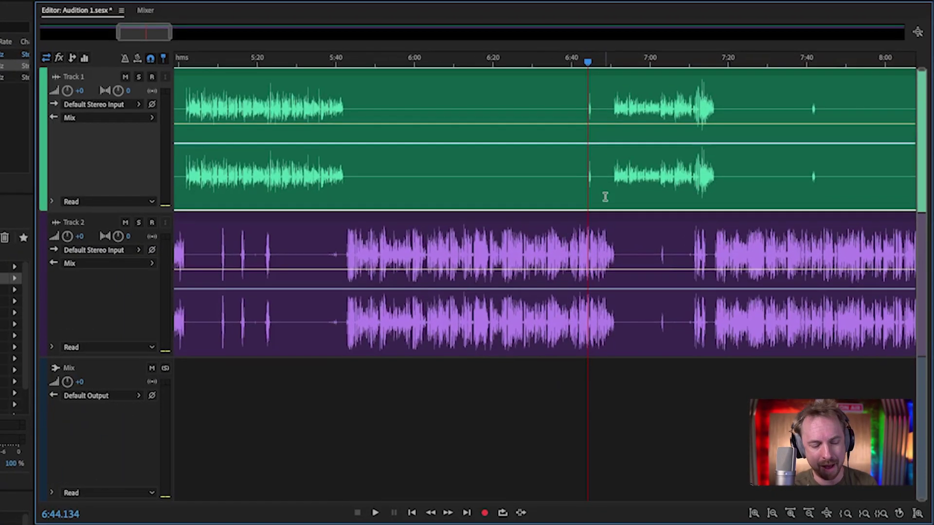
Add Marker 01 on the Host clip and align it with the host's first sound near 6:44.5.
key(m)
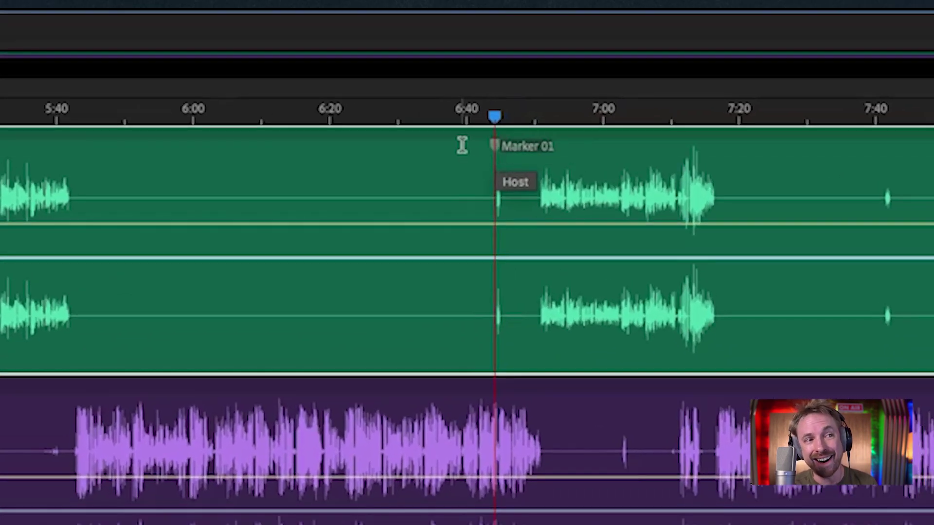
mouse_move(494, 146)
mouse_down()
mouse_move(483, 148)
mouse_move(515, 151)
mouse_move(476, 156)
mouse_up()
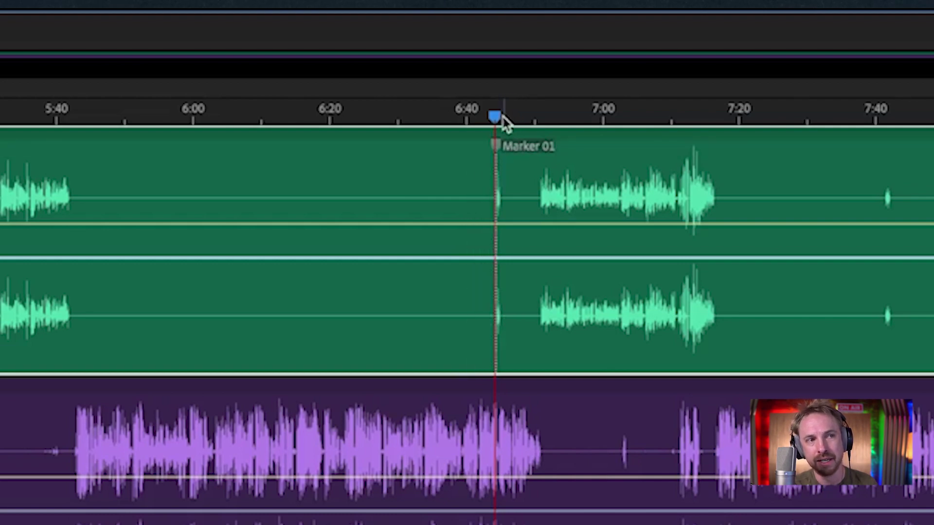
scroll(506, 122, up, 5)
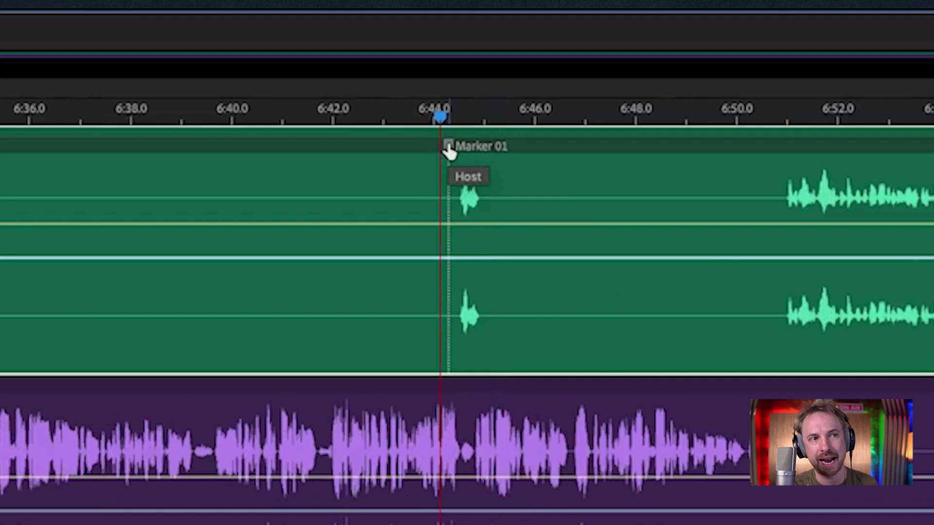
drag(448, 148, 456, 154)
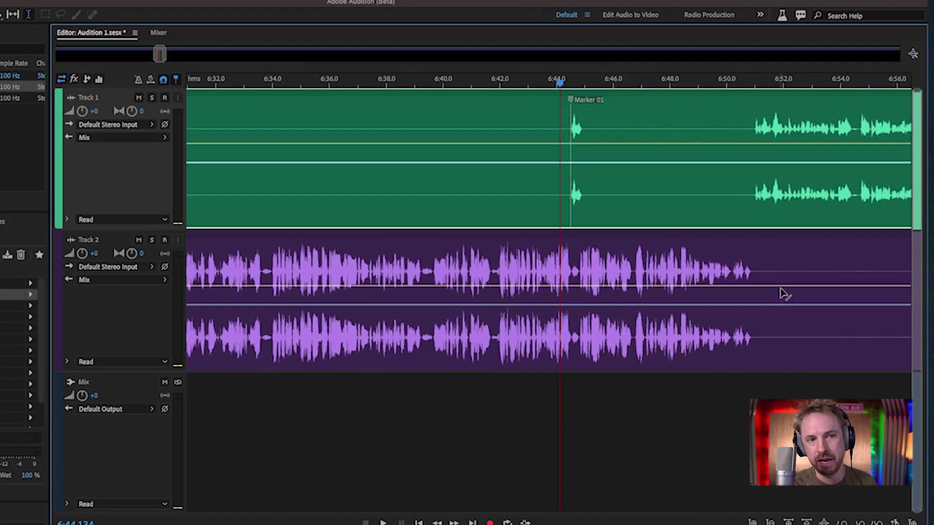
Add Marker 02 on the Guest clip near 6:46.8 and a session Marker 01 at 6:42, then nudge the guest's Marker 01 earlier.
click(772, 267)
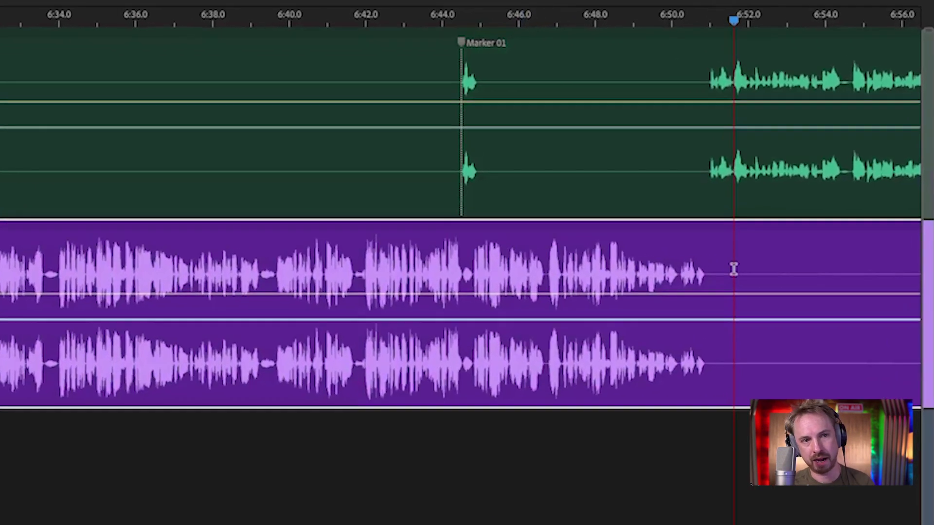
key(m)
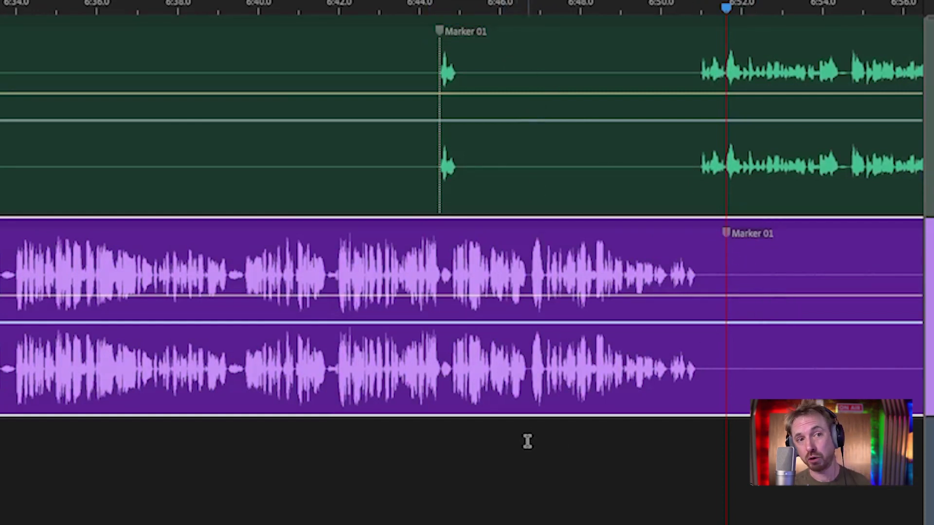
click(330, 459)
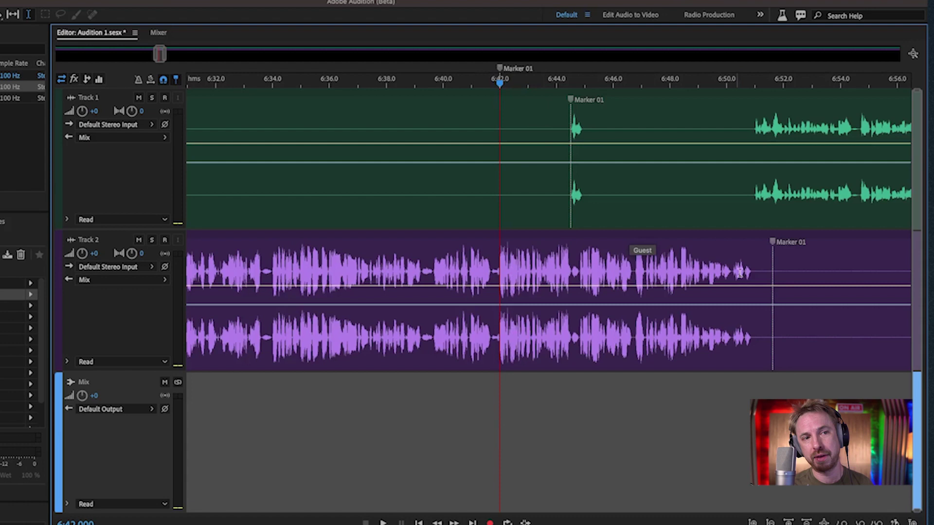
drag(773, 245, 758, 247)
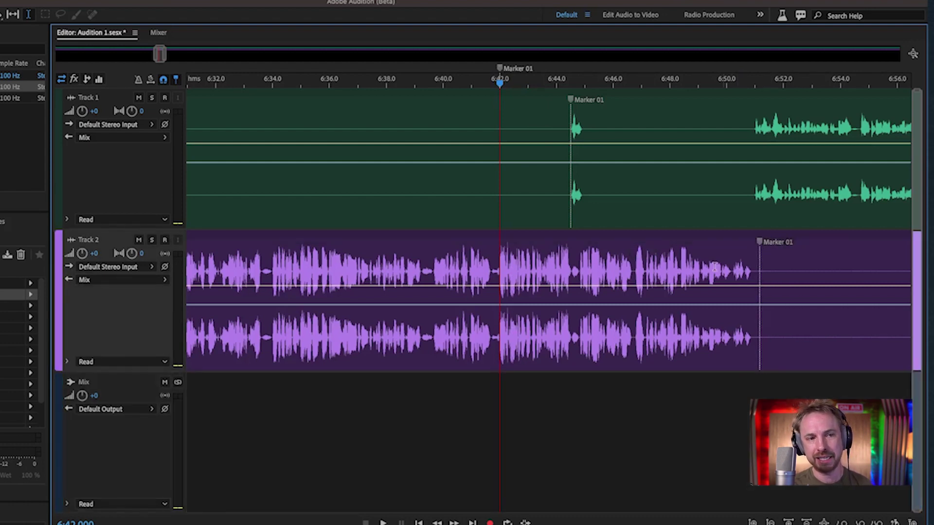
click(637, 271)
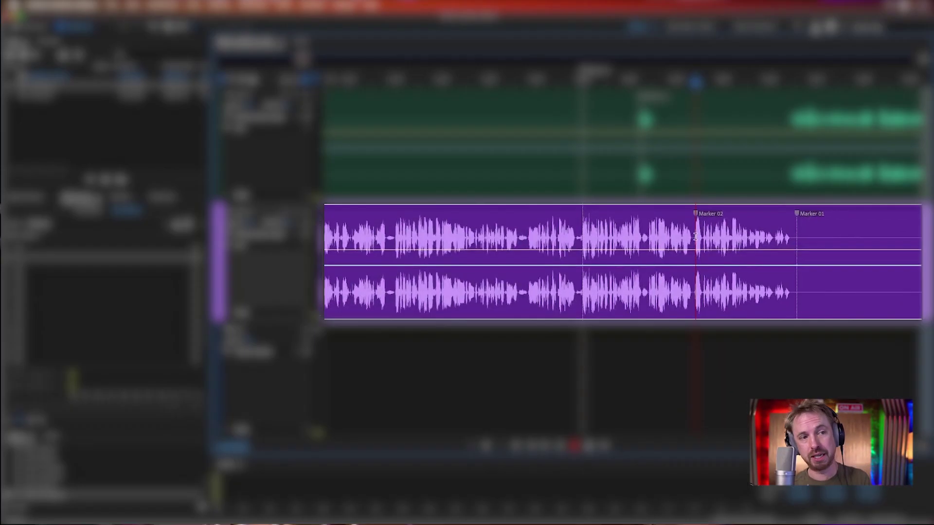
Inspect the Guest and Host clips' markers in the Waveform editor, returning to Multitrack after each.
double_click(696, 235)
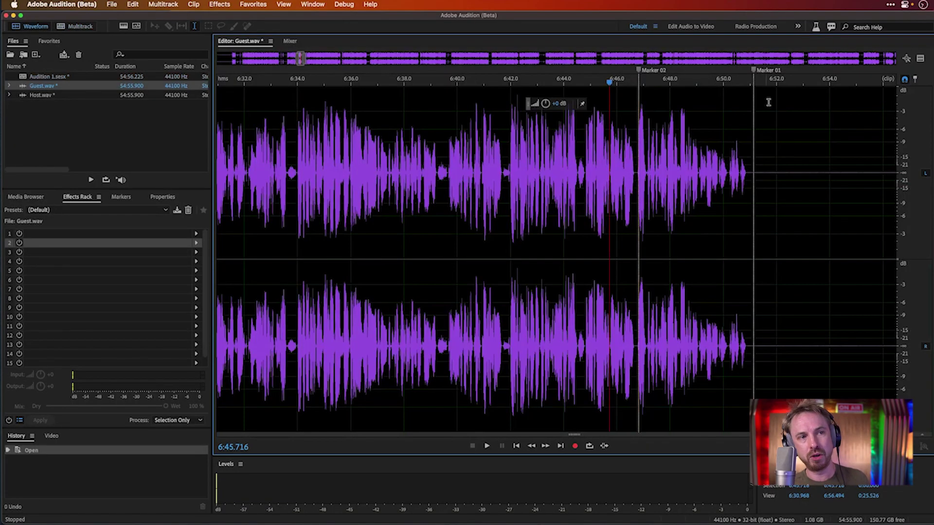
click(77, 27)
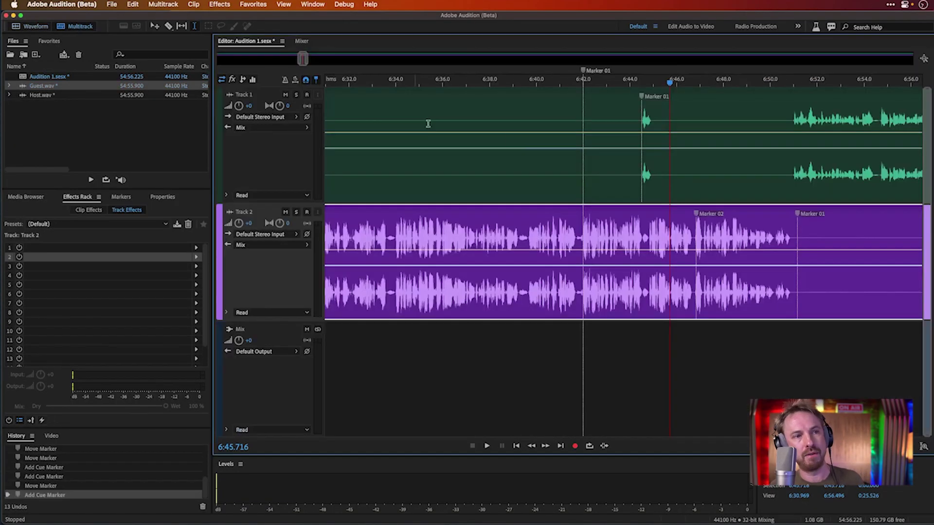
double_click(699, 160)
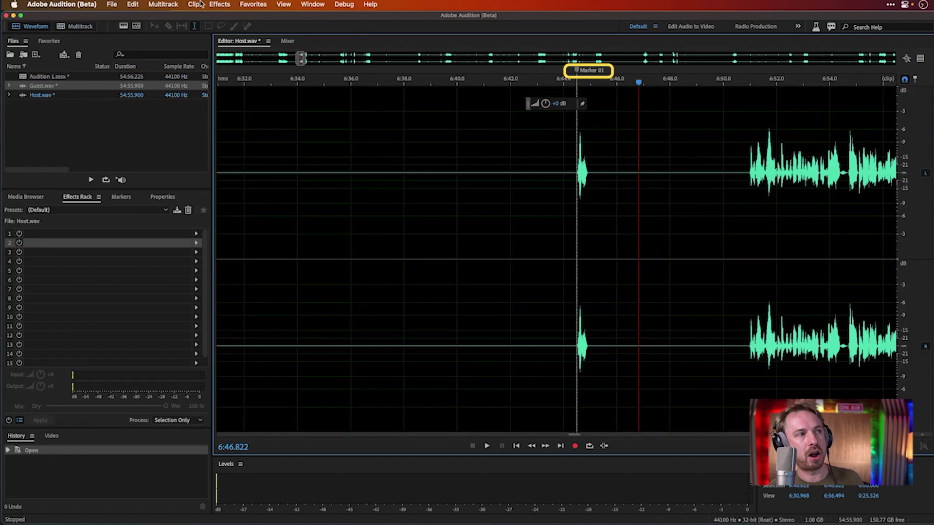
click(89, 28)
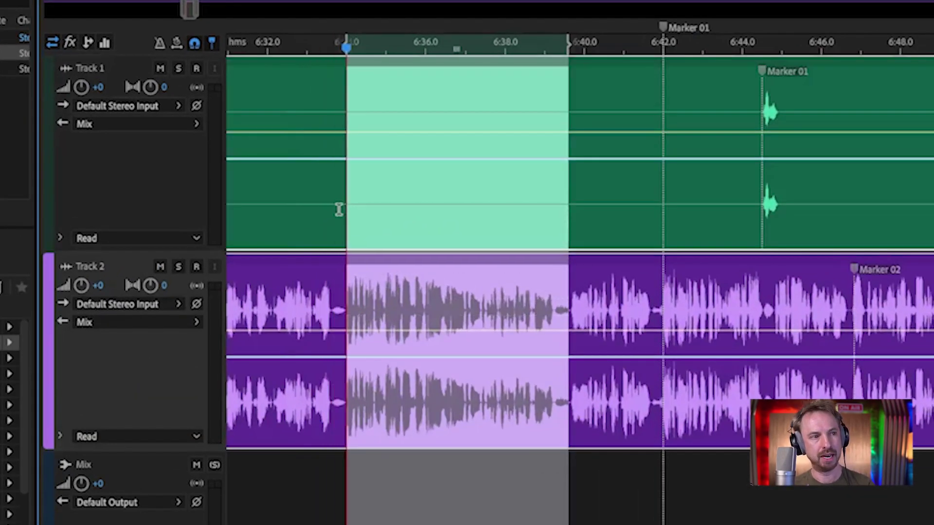
Delete the selected range from both clips, slide the clips left to close the gap, then undo the move.
key(Delete)
drag(734, 460, 663, 142)
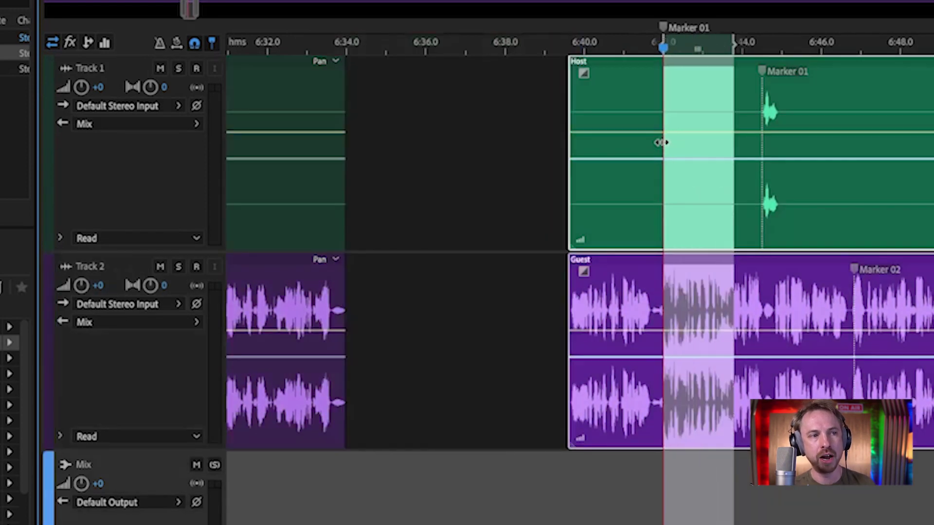
drag(703, 65, 527, 63)
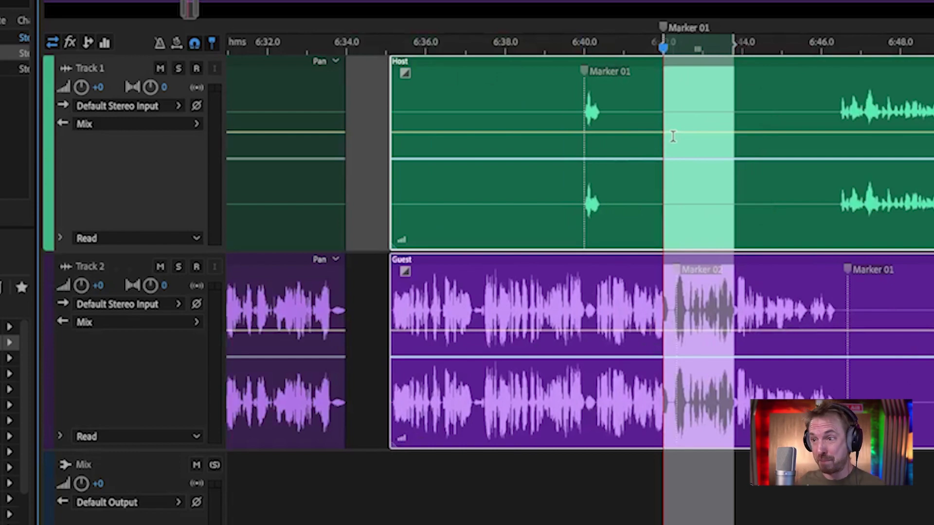
key(ctrl+z)
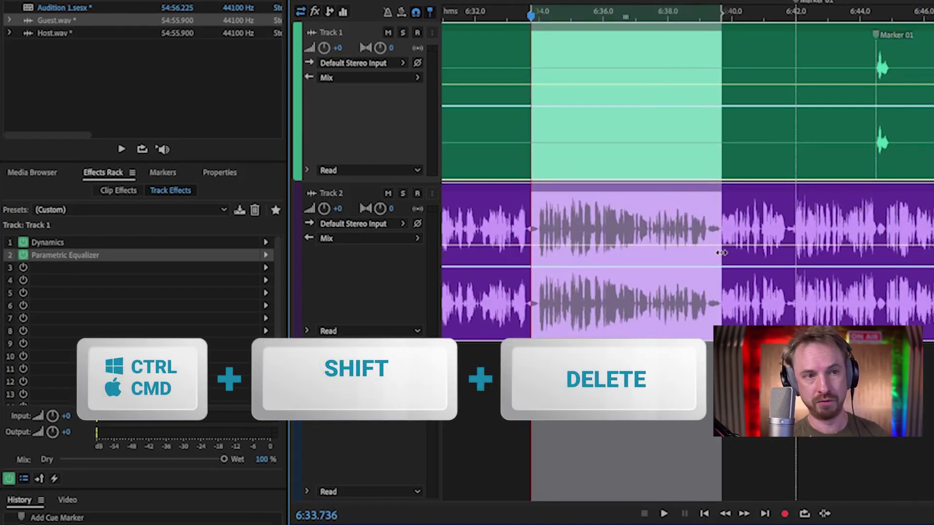
Ripple-delete the selected range from both tracks.
key(ctrl+shift+Delete)
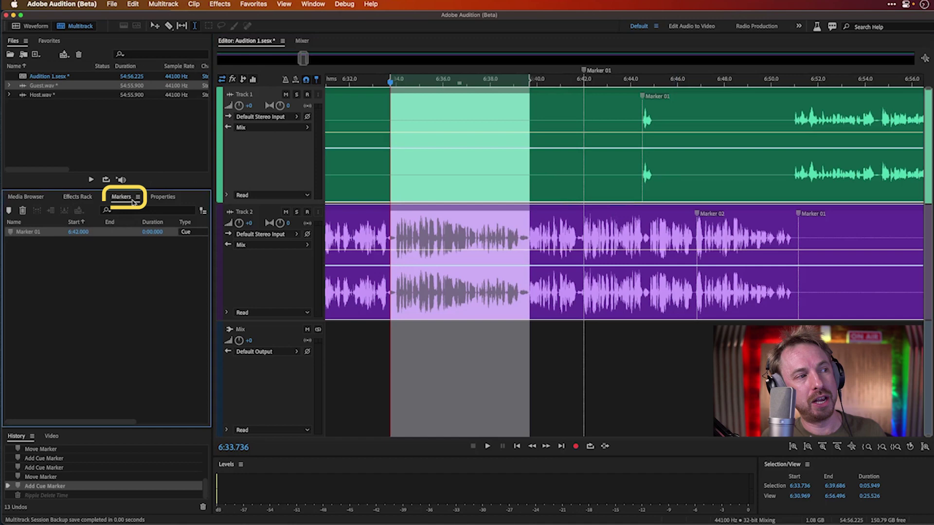
Show the Markers panel and select the Guest, then Host clip to list their markers.
click(312, 4)
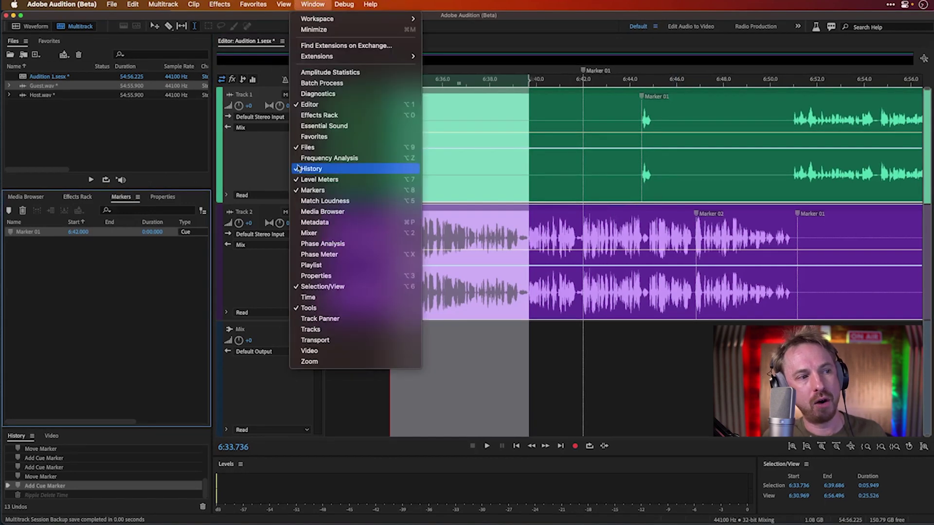
click(69, 274)
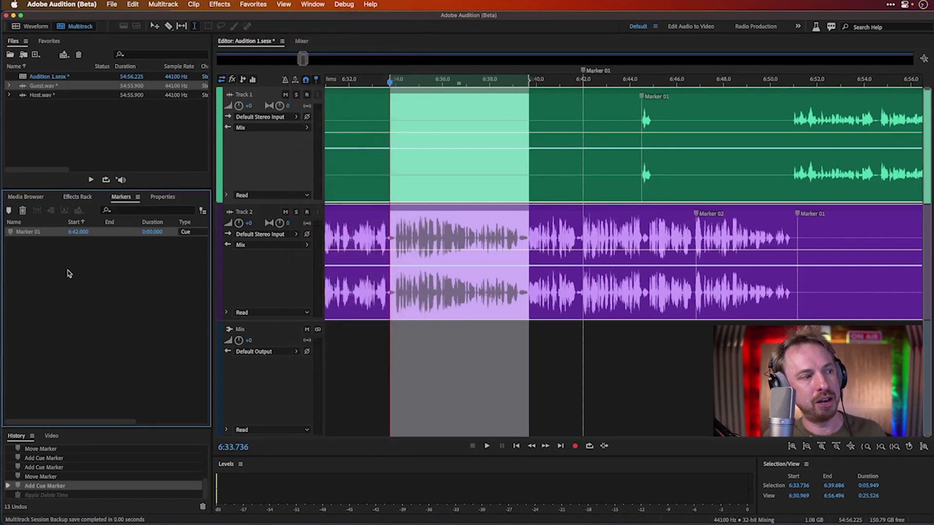
click(609, 232)
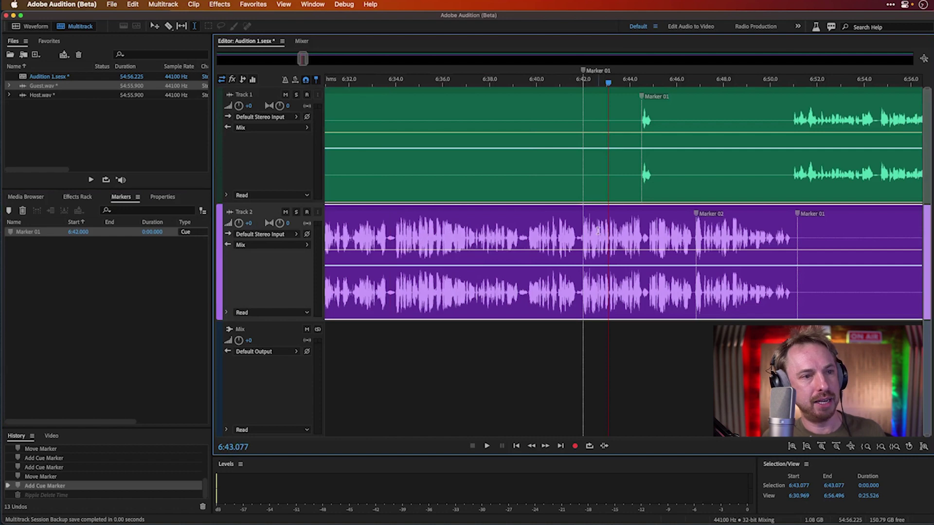
click(674, 157)
click(675, 356)
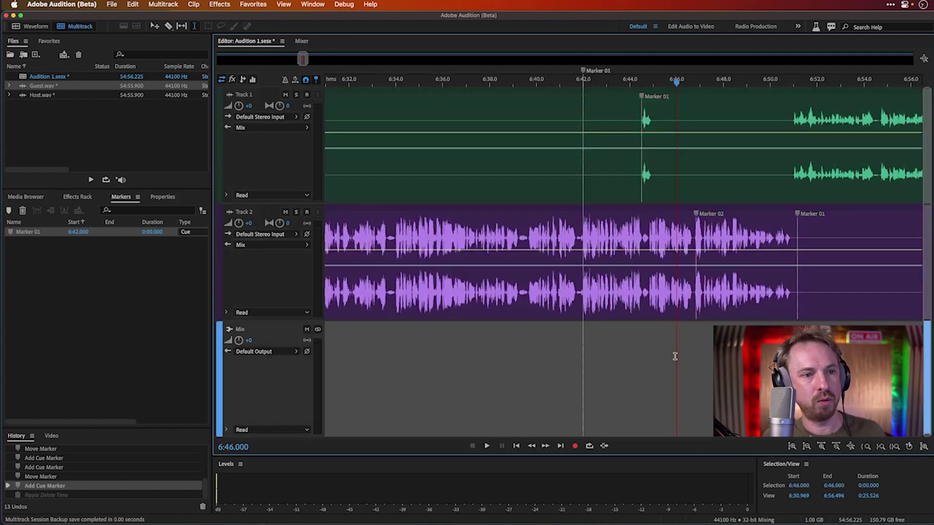
click(628, 288)
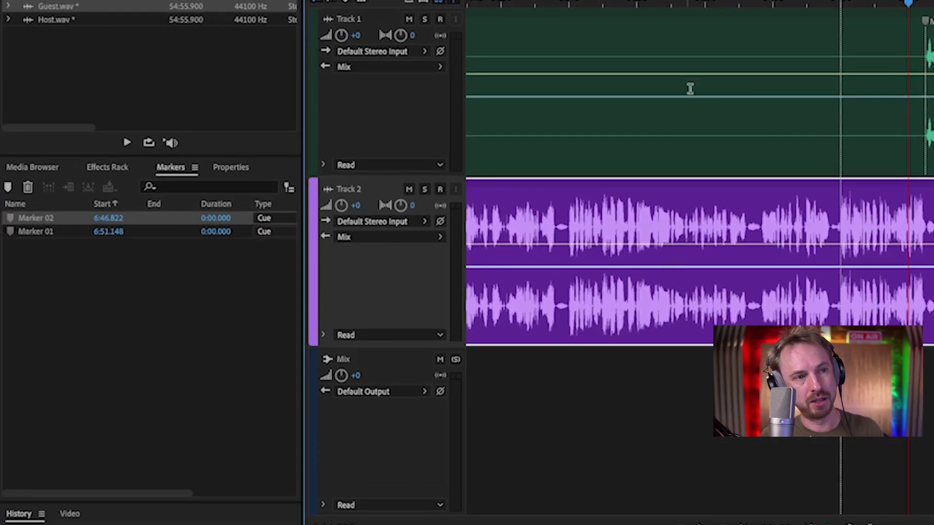
click(555, 163)
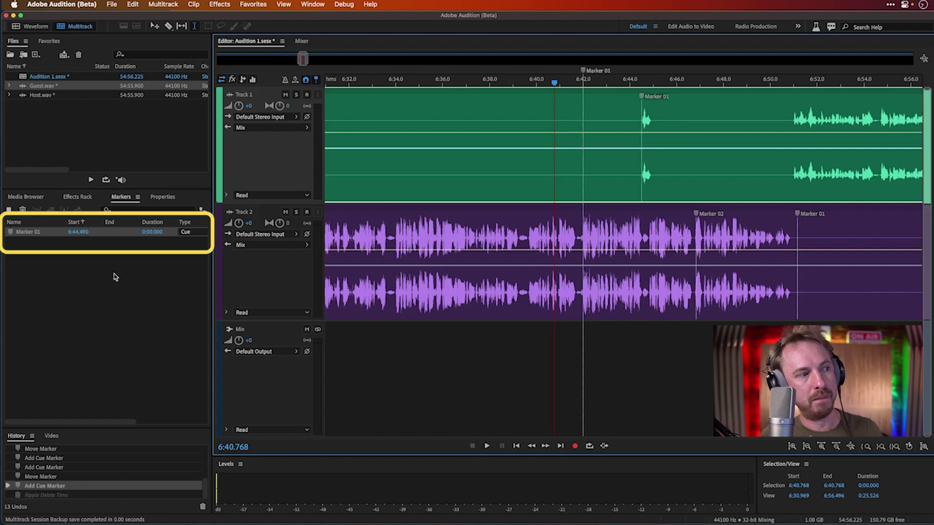
Make Marker 01 a 10.1-second range (6:44.490–6:54.590), keeping its type as Cue.
click(152, 232)
key(Return)
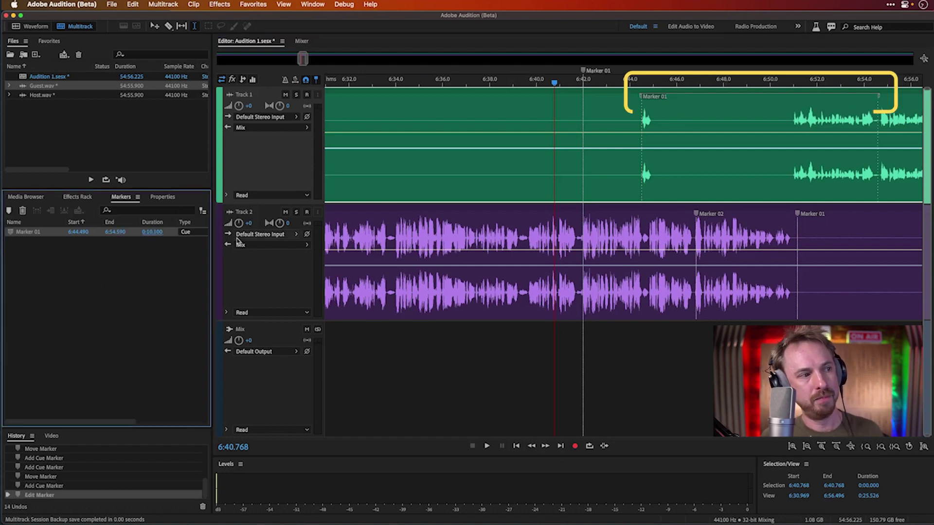
click(185, 232)
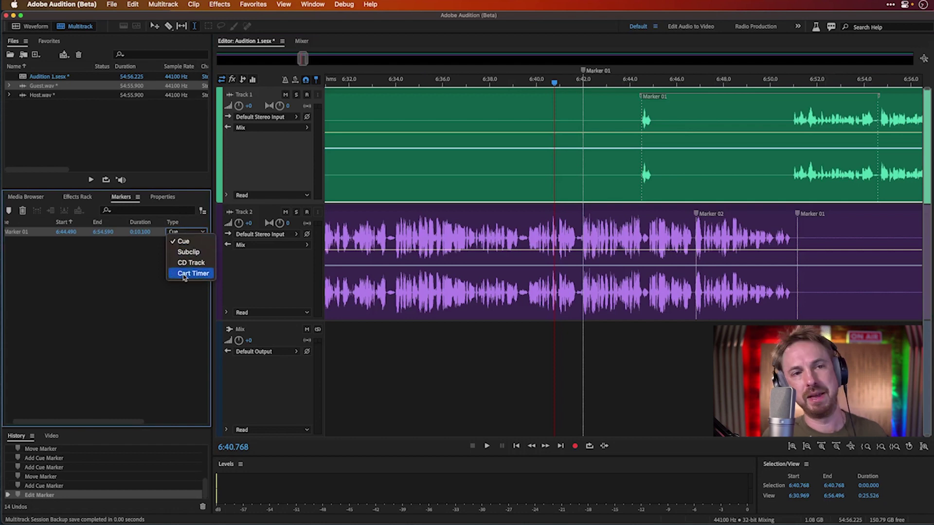
click(120, 304)
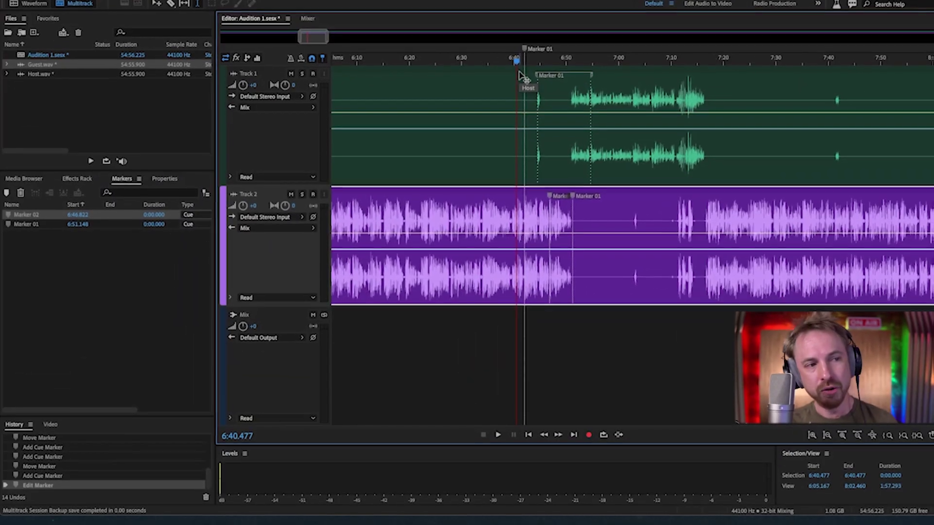
Play the session from 6:40.477.
key(l)
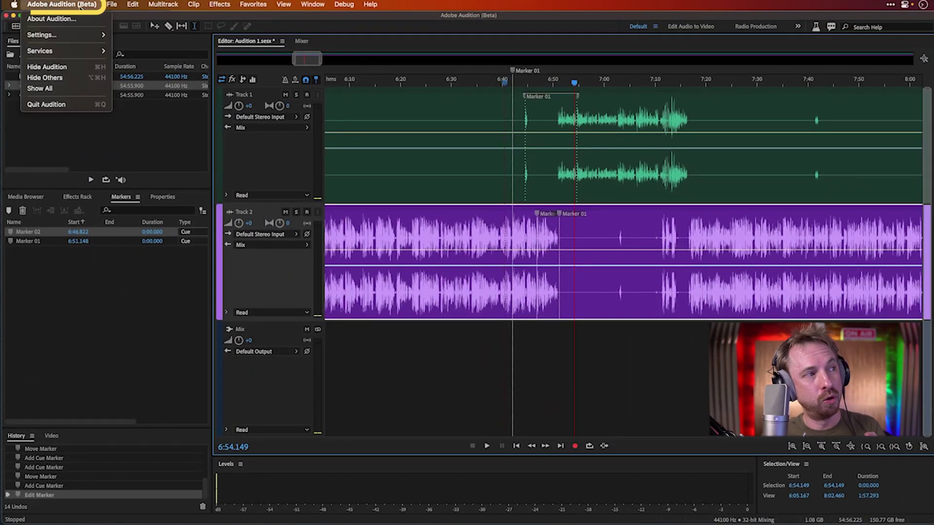
Set the JKL Shuttle Speed preference to Slow Speed (0.1x) under Playback and Recording.
mouse_move(84, 38)
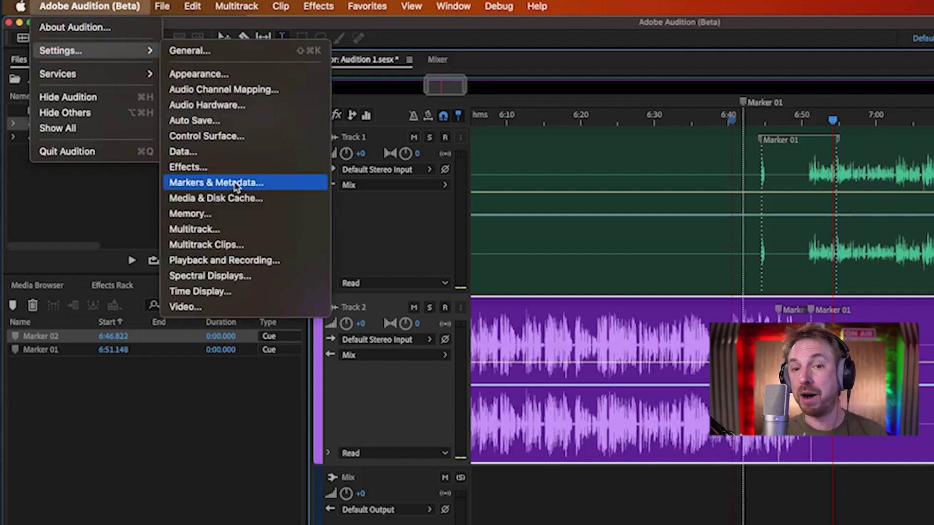
click(234, 261)
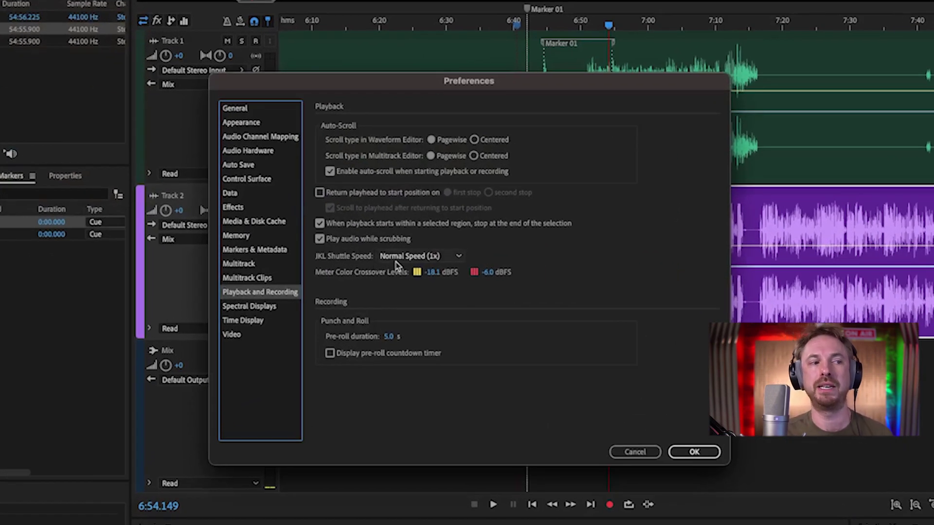
click(400, 263)
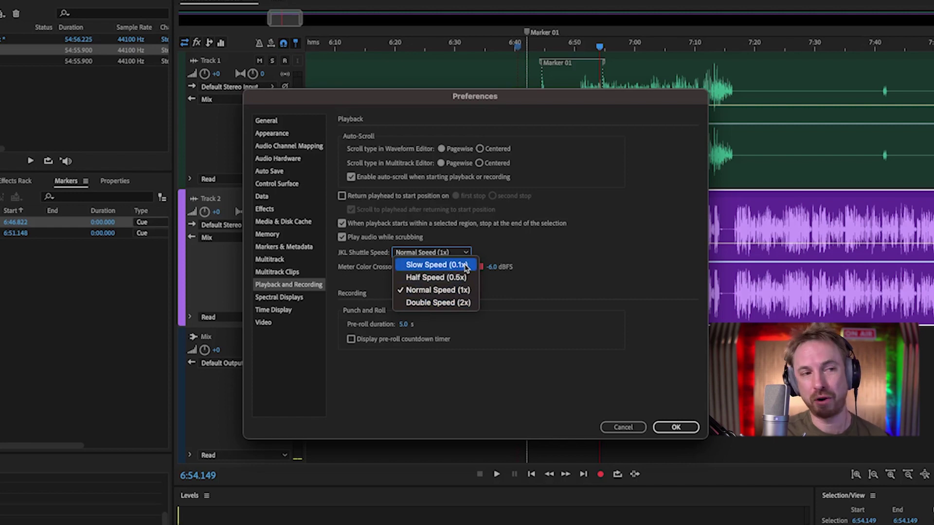
click(463, 266)
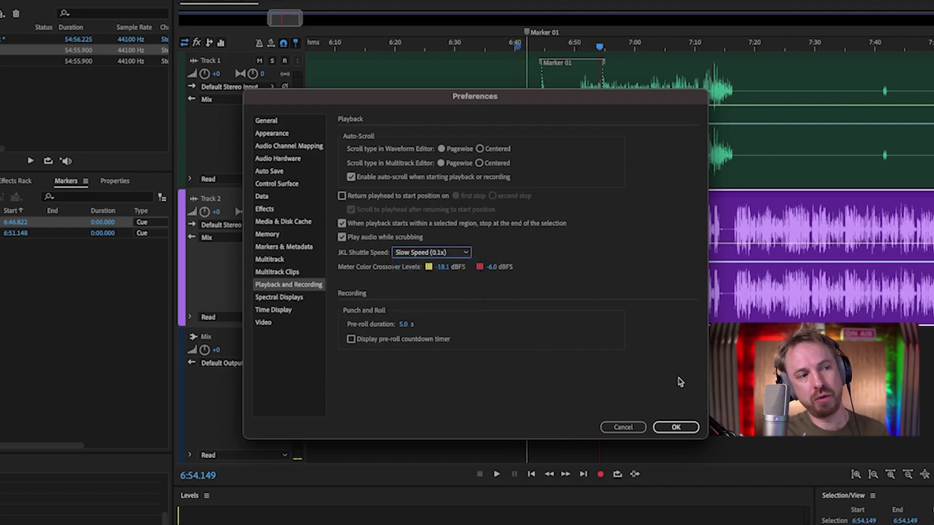
click(675, 428)
Play forward from 6:38.720, raising shuttle speed twice in 0.1x steps, then slow one step with J.
click(494, 187)
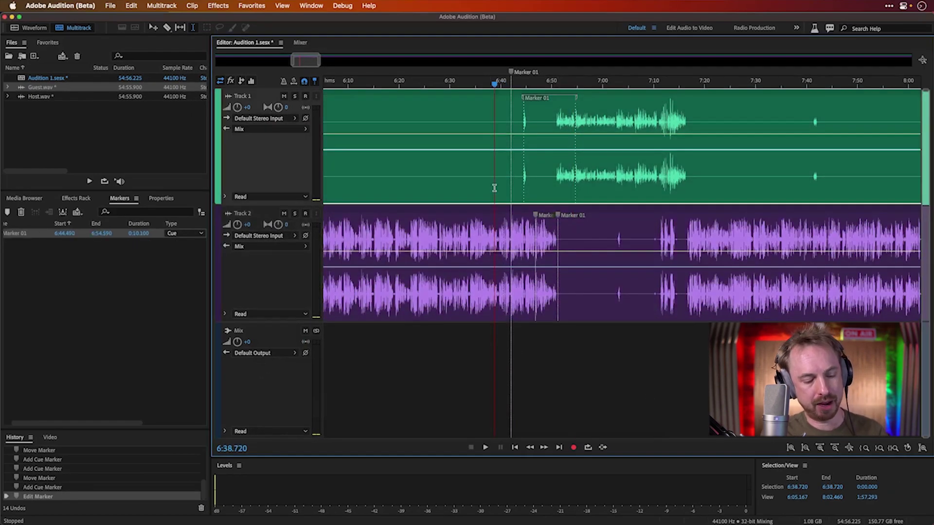
key(l)
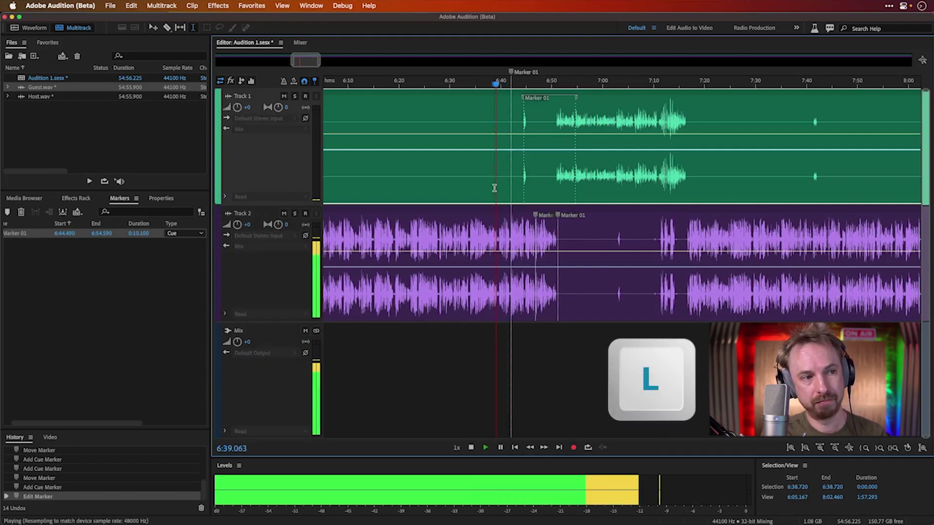
key(l)
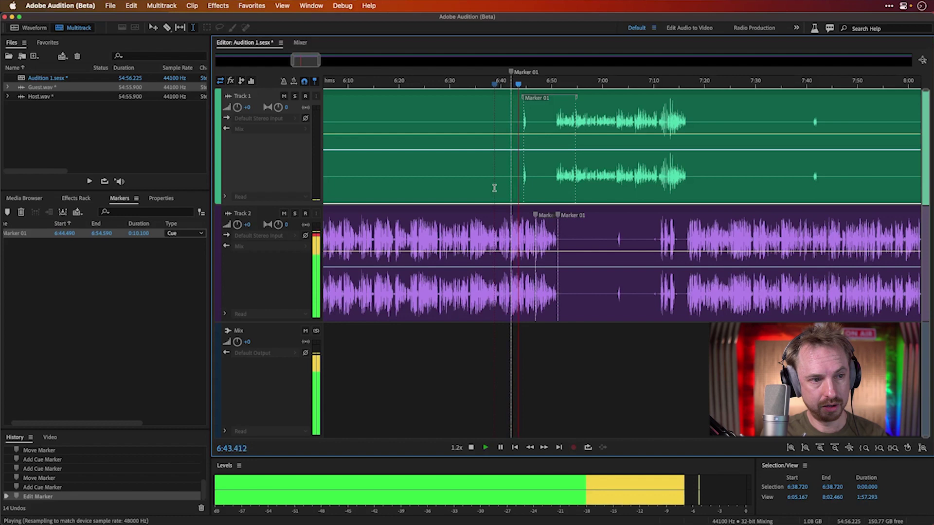
key(l)
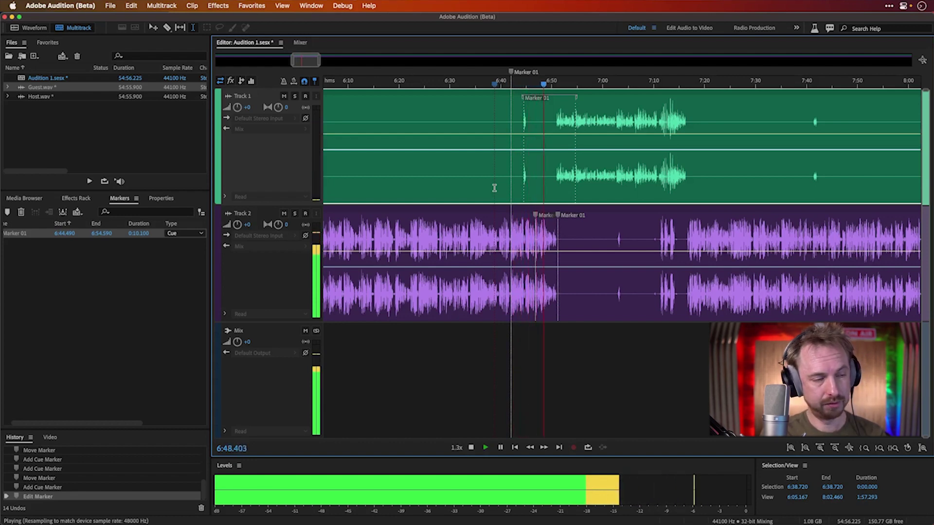
key(j)
key(j)
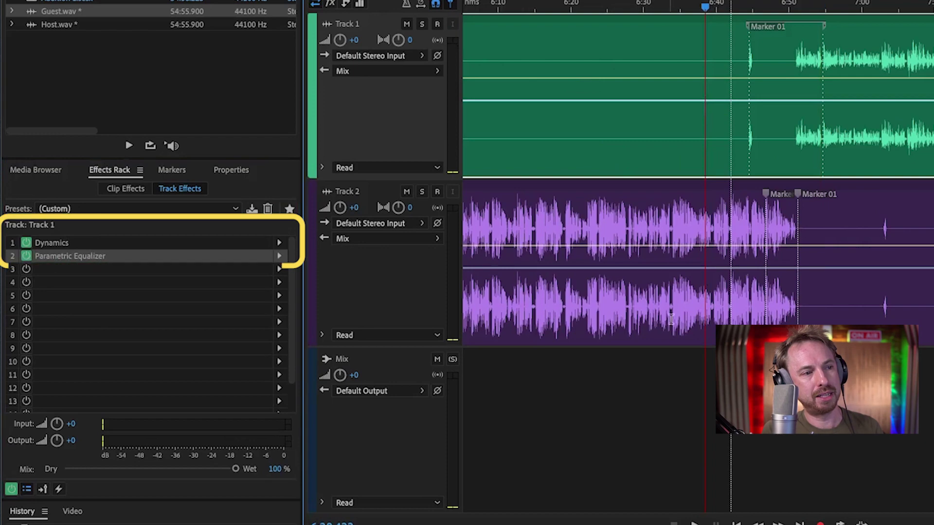
Select Track 1's Dynamics and Parametric Equalizer effects, then bring up the Mixer view.
click(324, 259)
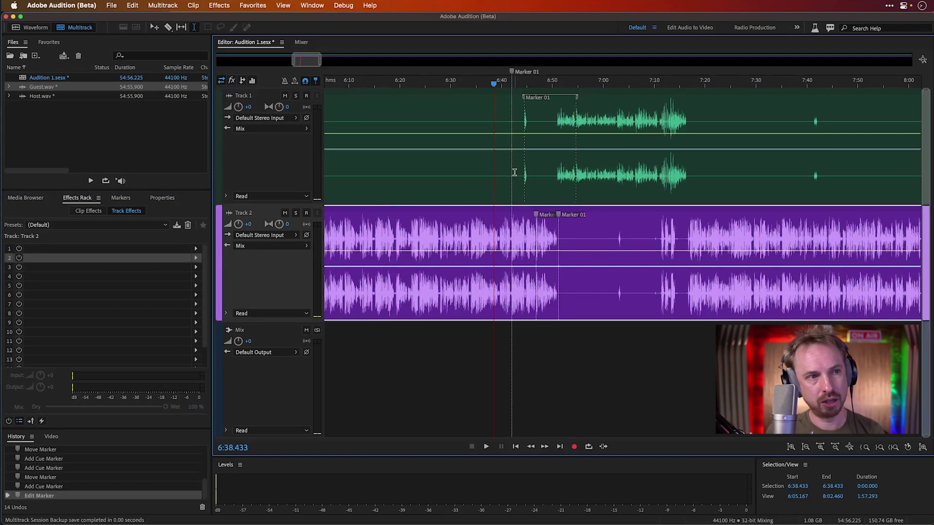
click(513, 173)
click(48, 248)
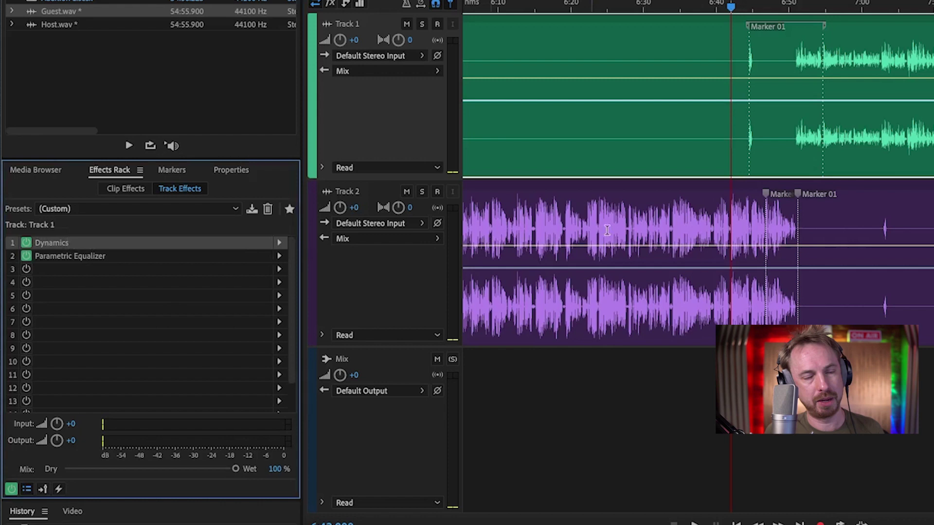
click(155, 261)
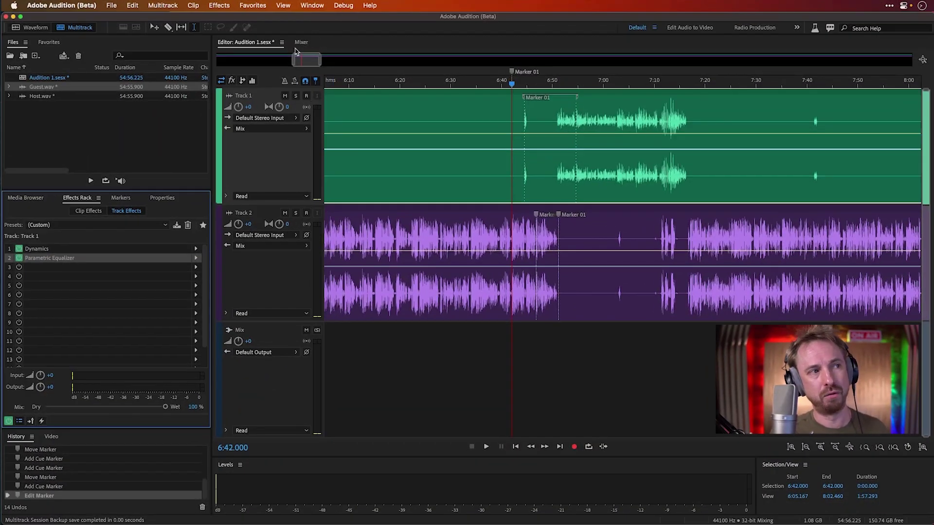
click(302, 42)
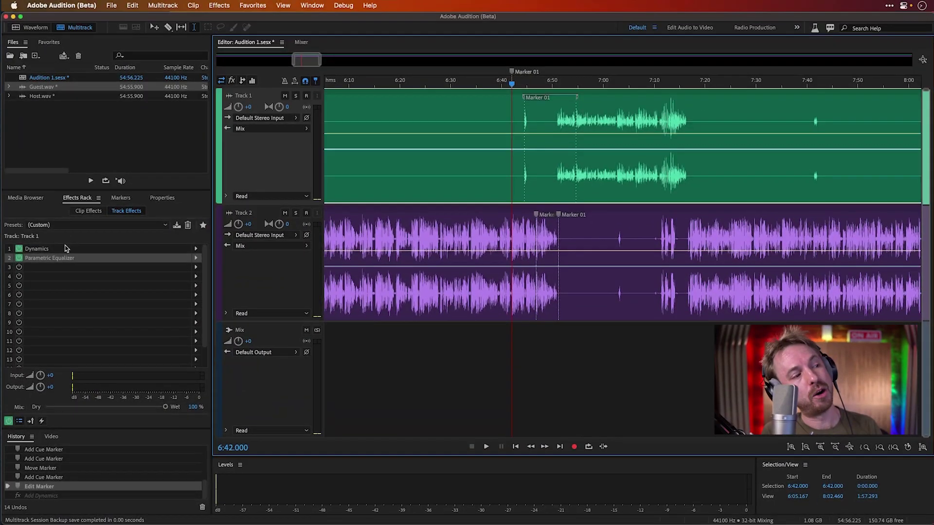
Copy the Dynamics effect from Track 1's Effects Rack and select Track 2 to receive it.
click(50, 250)
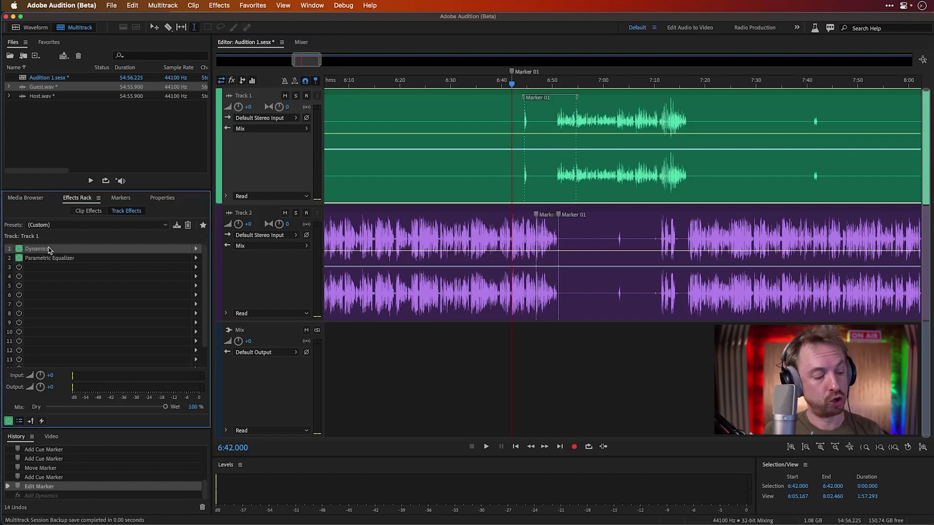
key(super+c)
click(517, 222)
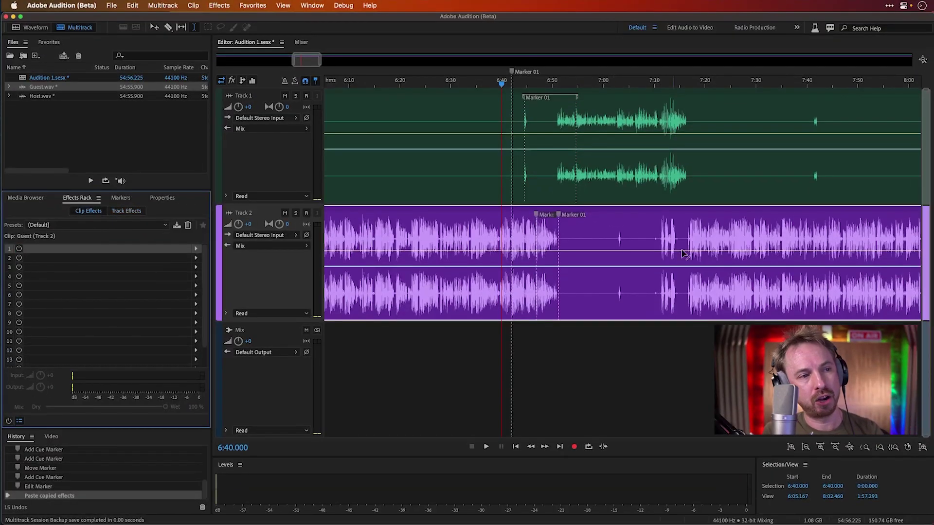
Split the Guest clip at 6:57.743 and again further right, then select the short middle section.
click(592, 236)
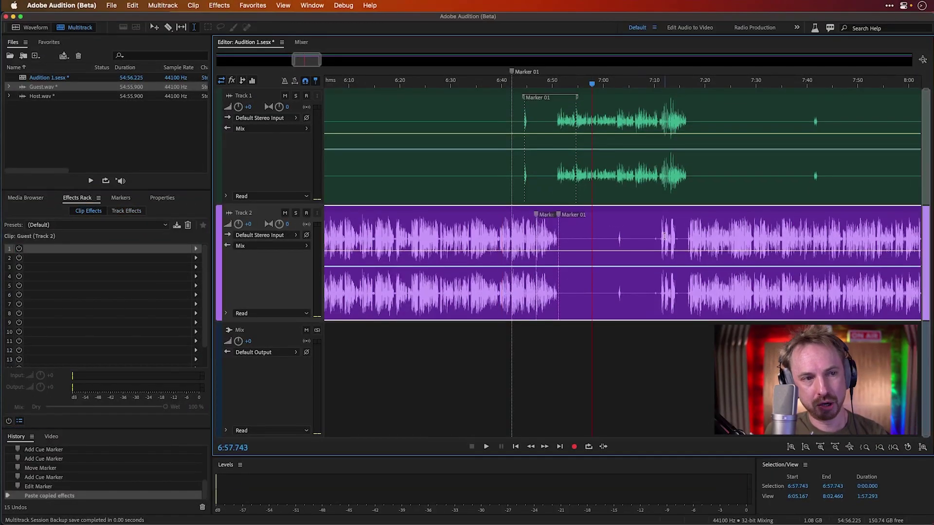
key(ctrl+k)
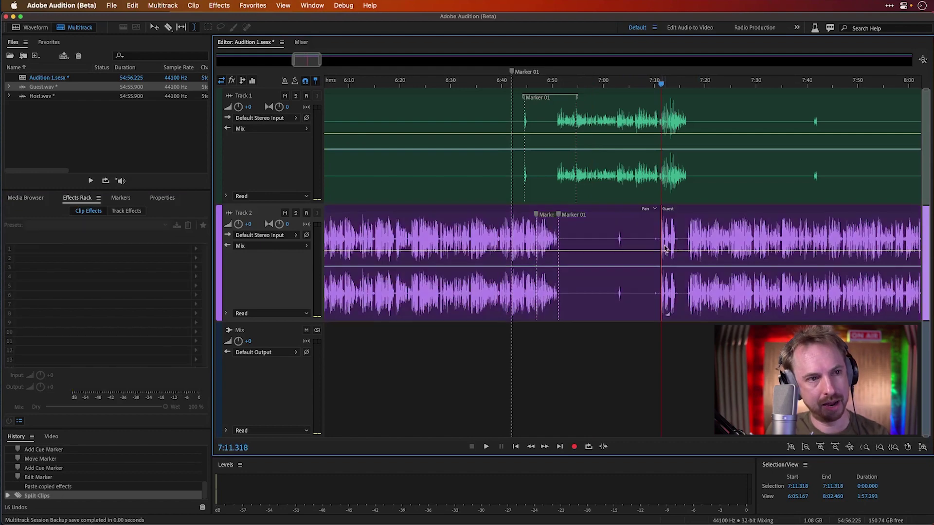
click(678, 244)
key(ctrl+k)
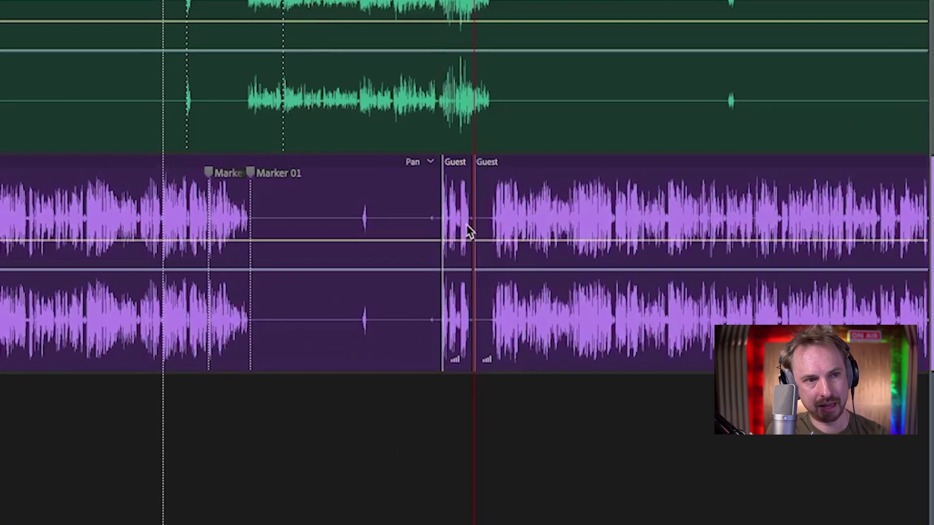
click(468, 232)
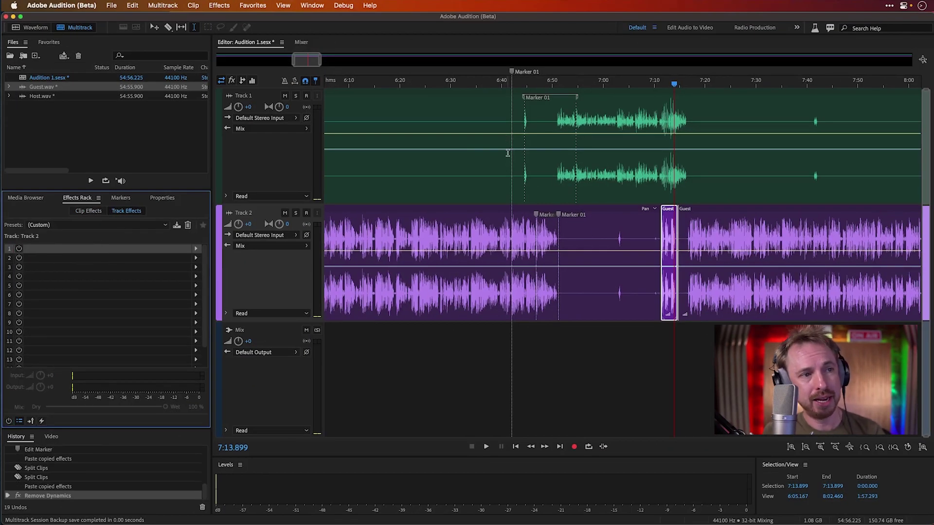
Select Track 1's Dynamics and Parametric Equalizer, then target Track 2's first clip and effect slot 1.
click(507, 153)
shift+click(51, 258)
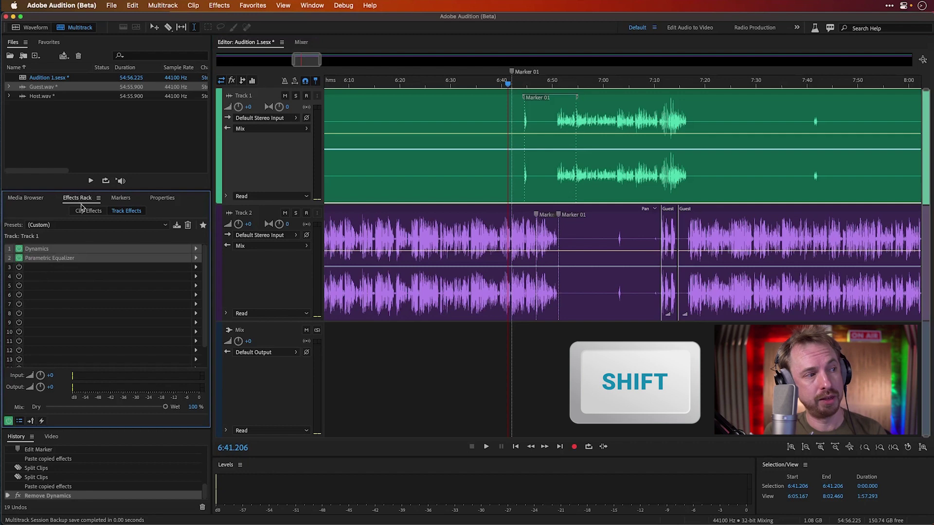
click(608, 221)
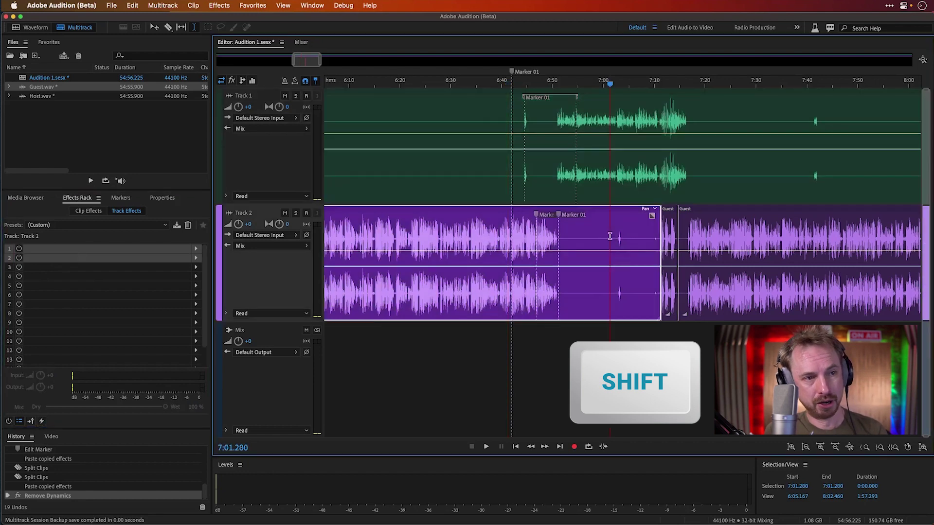
click(59, 255)
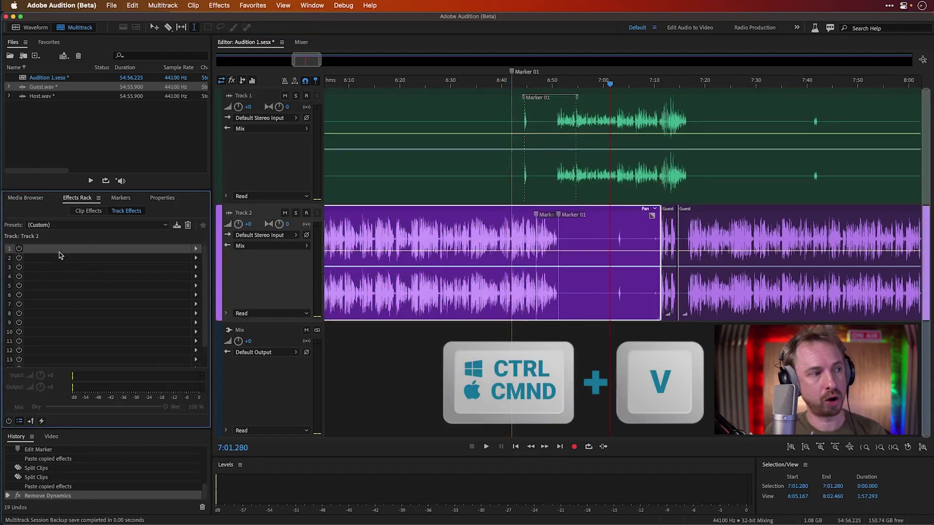